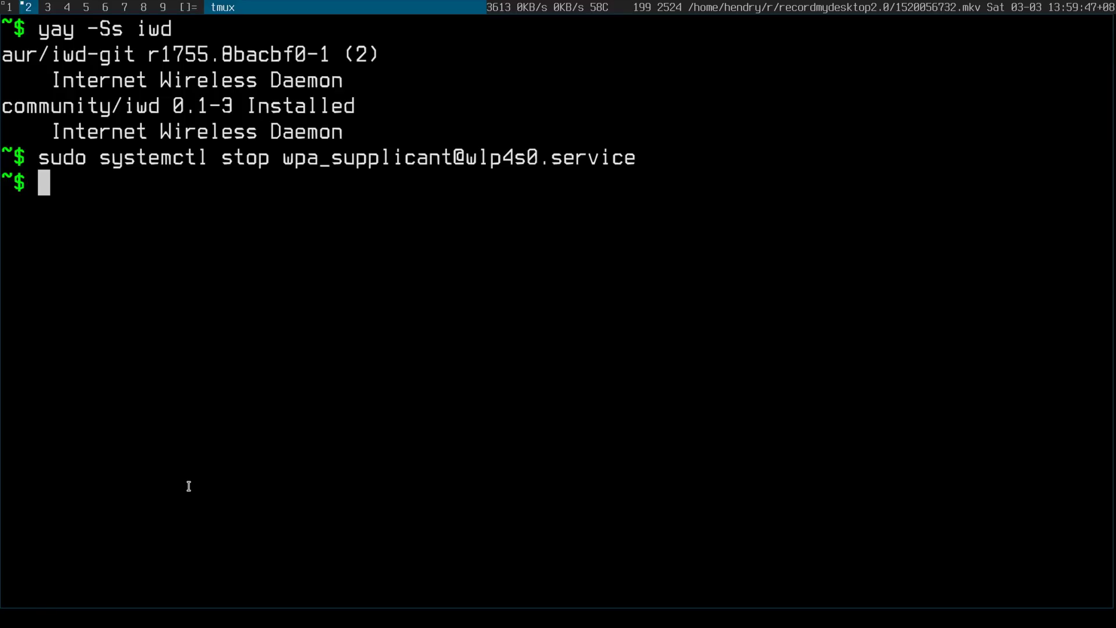
# Edit the recalled iwd restart command into 'sudo systemctl start iwd' and run it
pyautogui.hotkey('ctrl', 'r')
pyautogui.write('star')
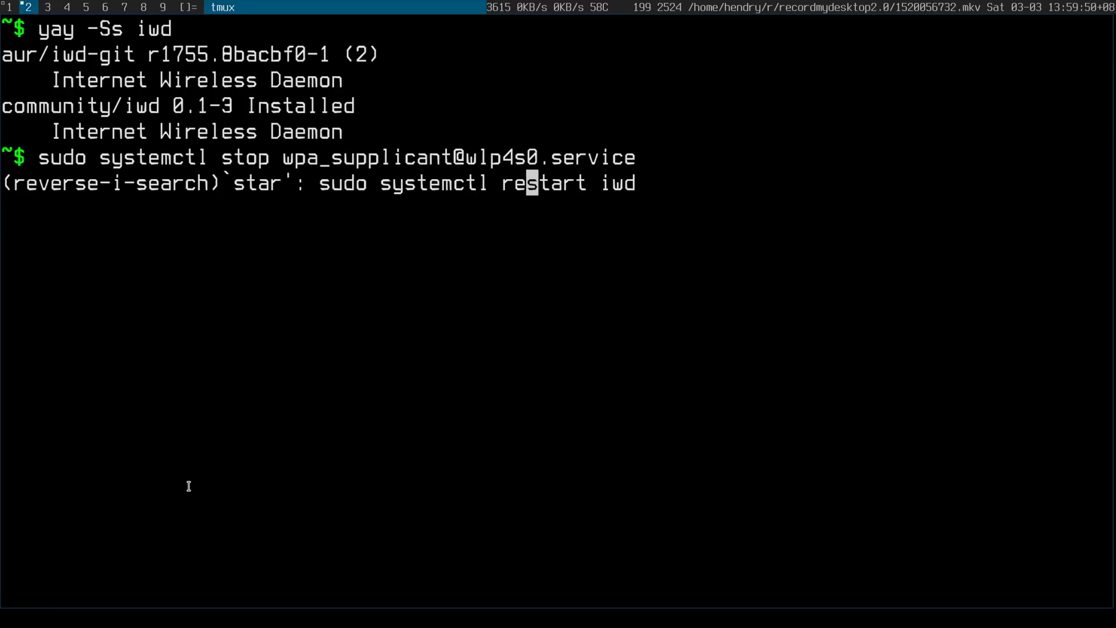
pyautogui.press('Left')
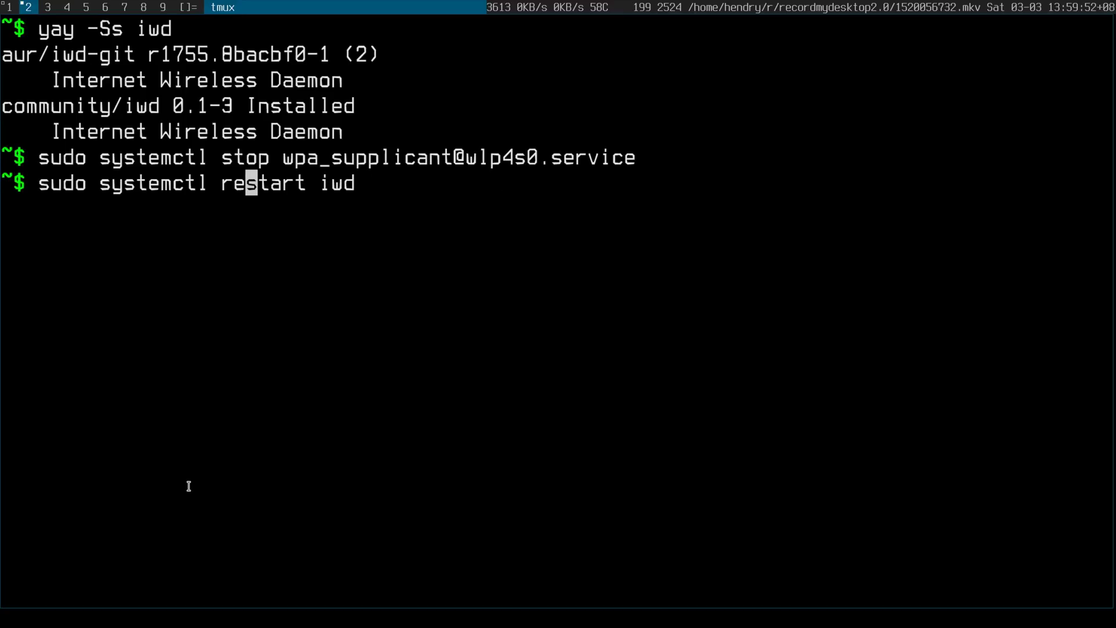
pyautogui.press('BackSpace')
pyautogui.press('BackSpace')
pyautogui.press('Return')
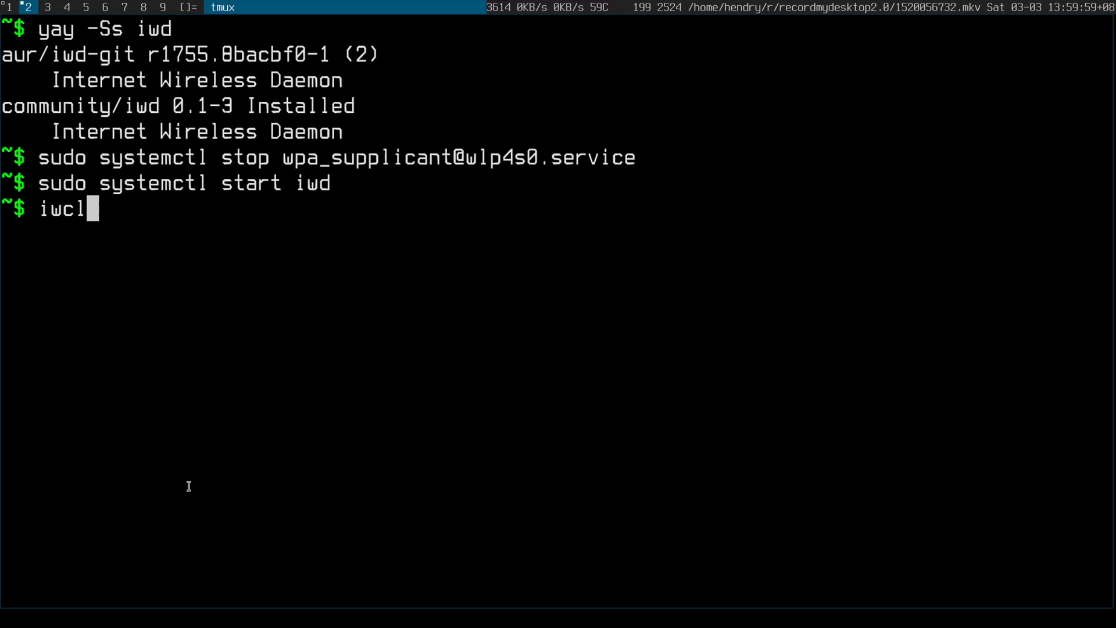
# In iwctl, list WPS-capable devices and start WPS push-button mode on wlp4s0
pyautogui.press('Return')
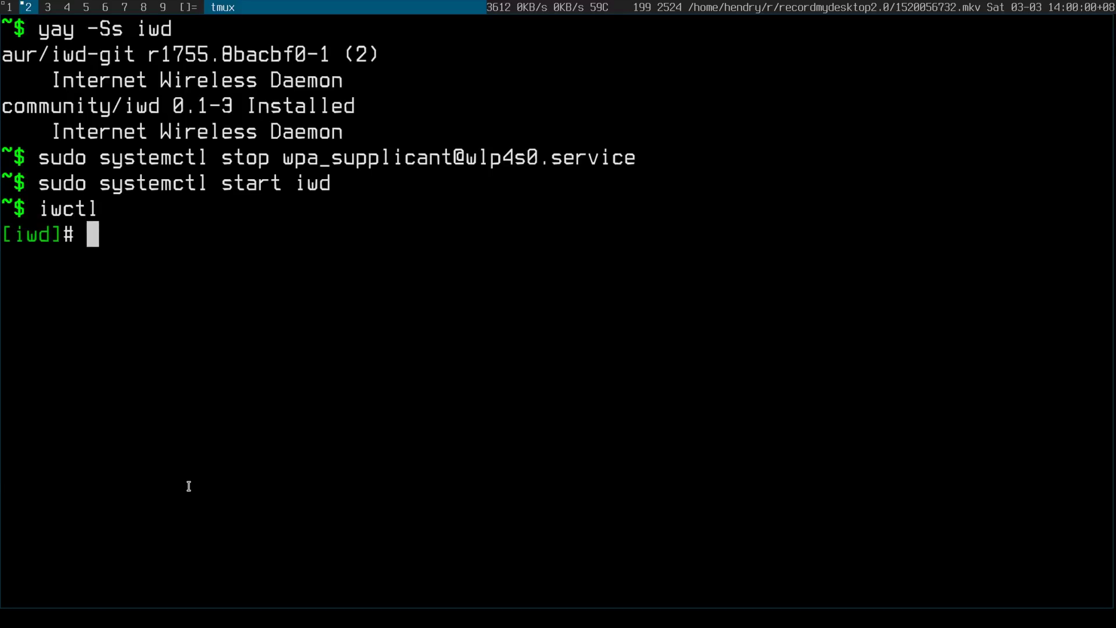
pyautogui.write('help')
pyautogui.press('Return')
pyautogui.write('wsc list')
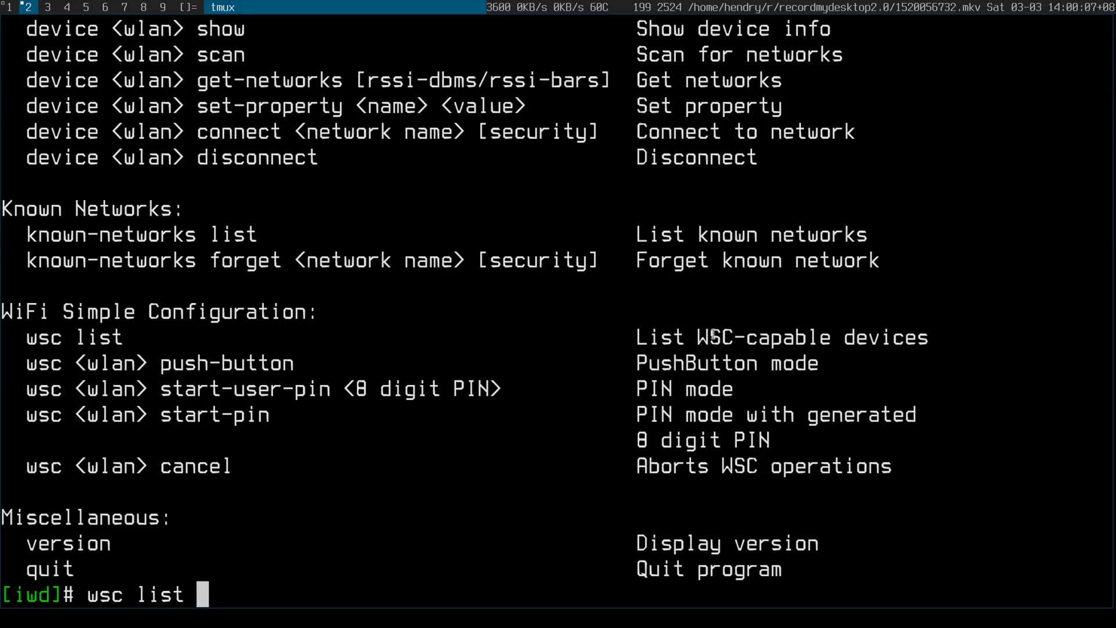
pyautogui.press('Return')
pyautogui.write('wsc')
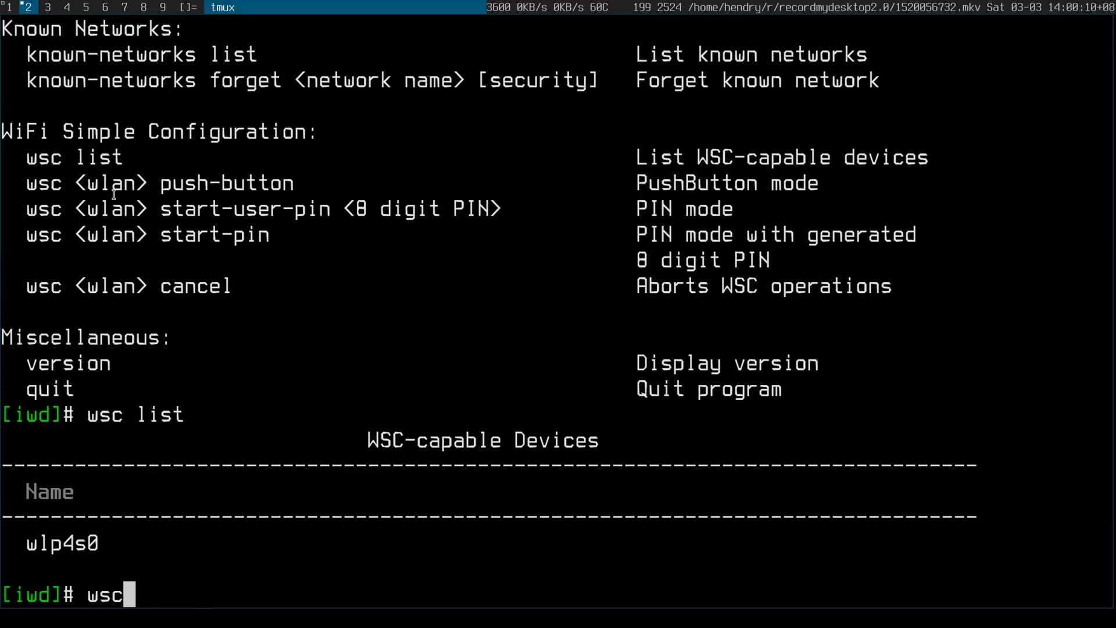
pyautogui.doubleClick(66, 542)
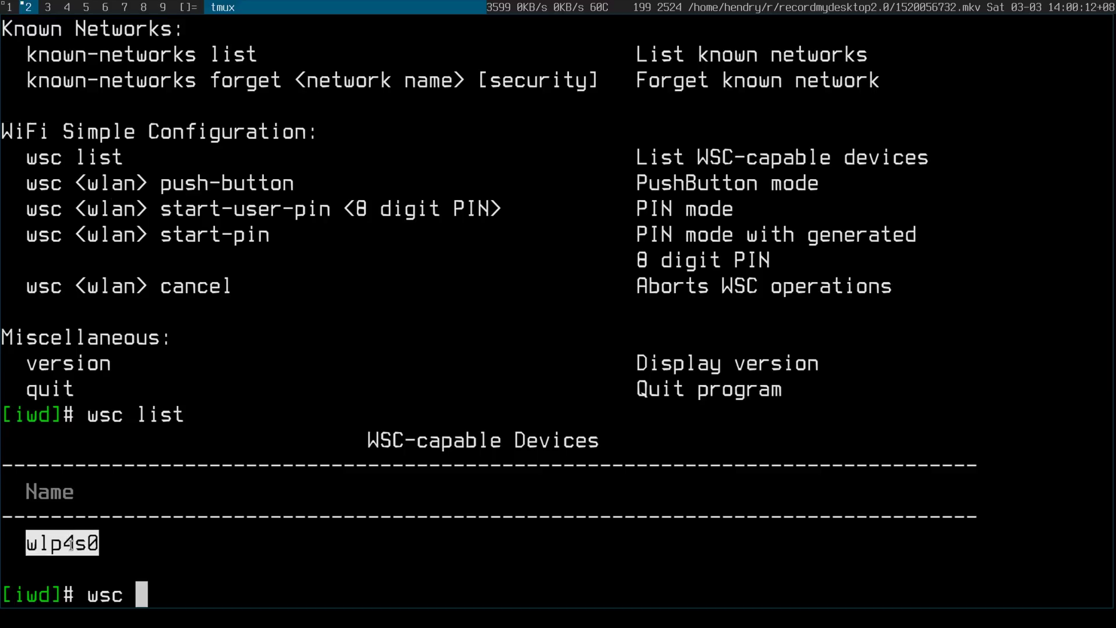
pyautogui.write('wlp4s0')
pyautogui.doubleClick(229, 183)
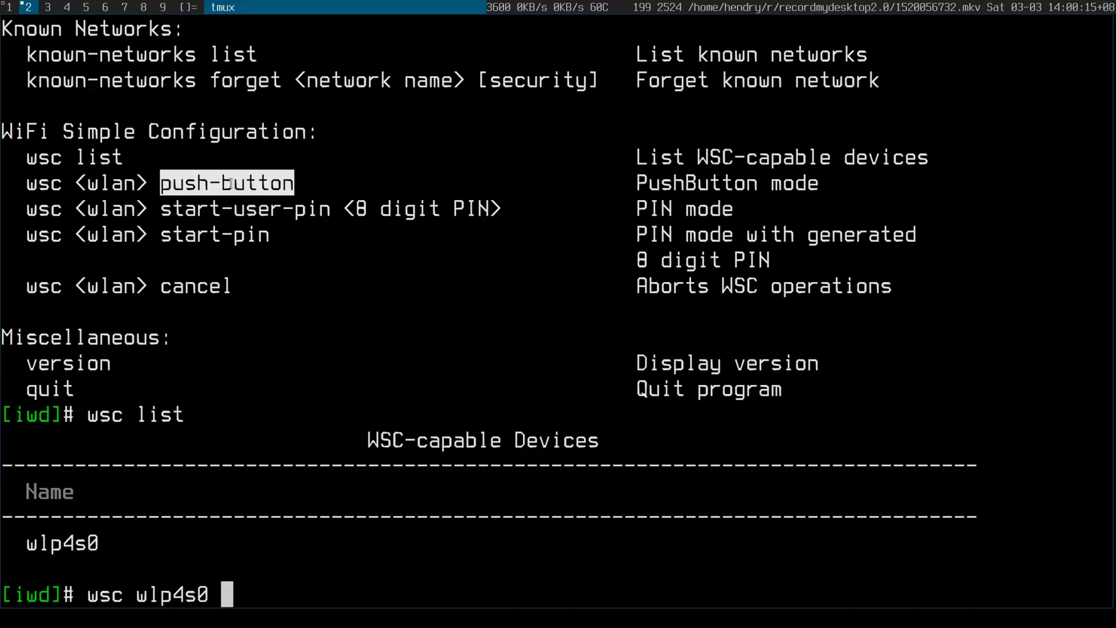
pyautogui.middleClick(232, 183)
pyautogui.press('Return')
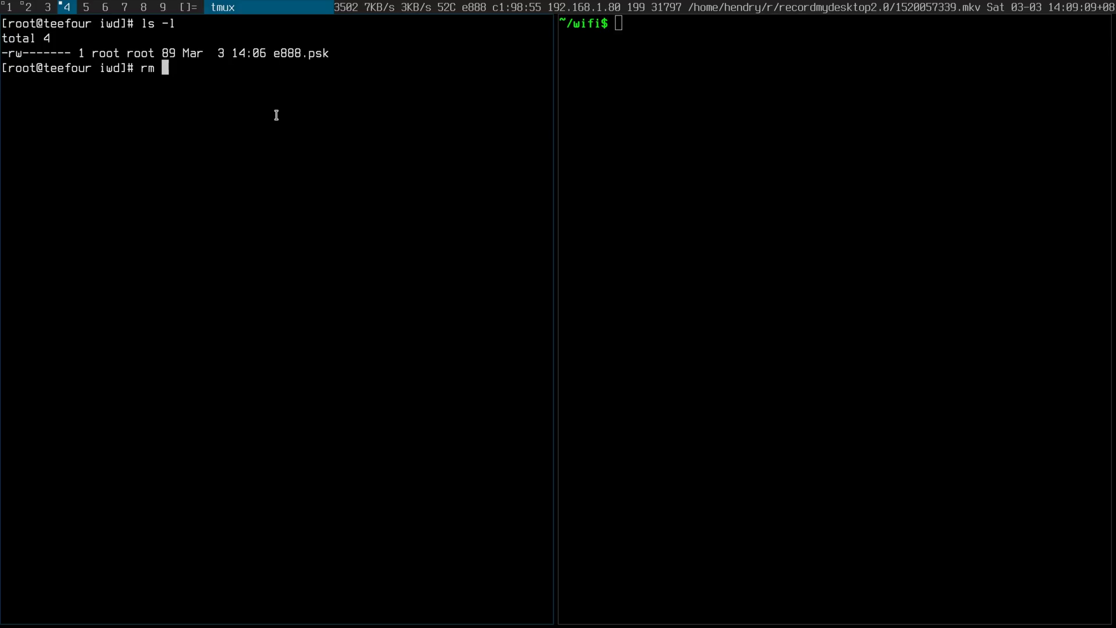
pyautogui.write('pwd')
# Delete e888.psk, restart iwd, ping 888.dabase.com, and return to the iwctl workspace
pyautogui.press('Return')
pyautogui.write('res')
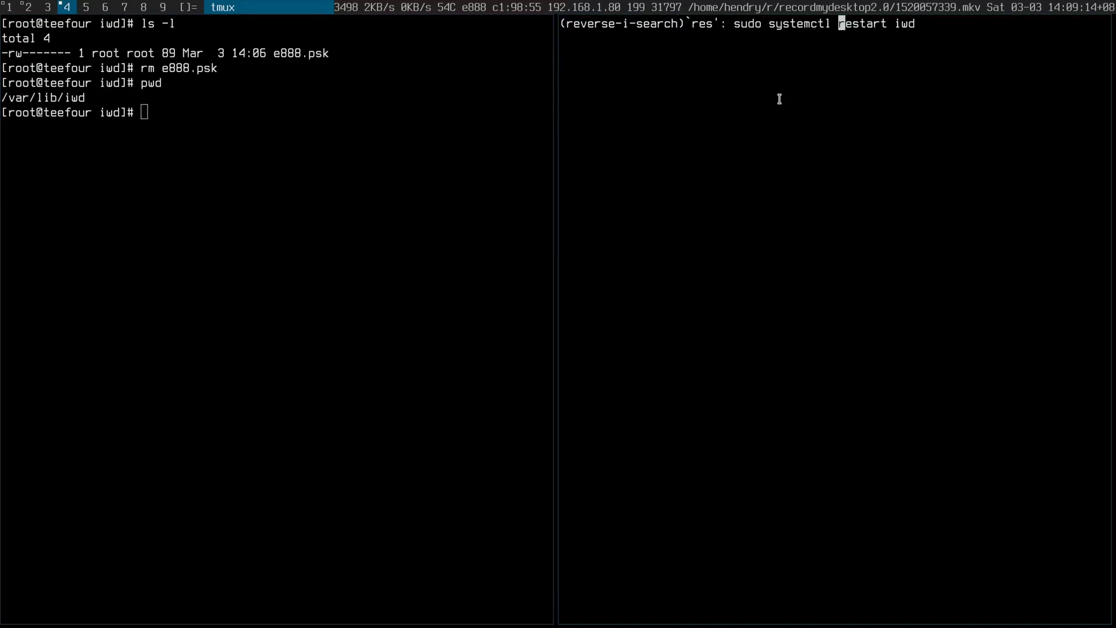
pyautogui.press('Return')
pyautogui.write('ping 888.dabase.')
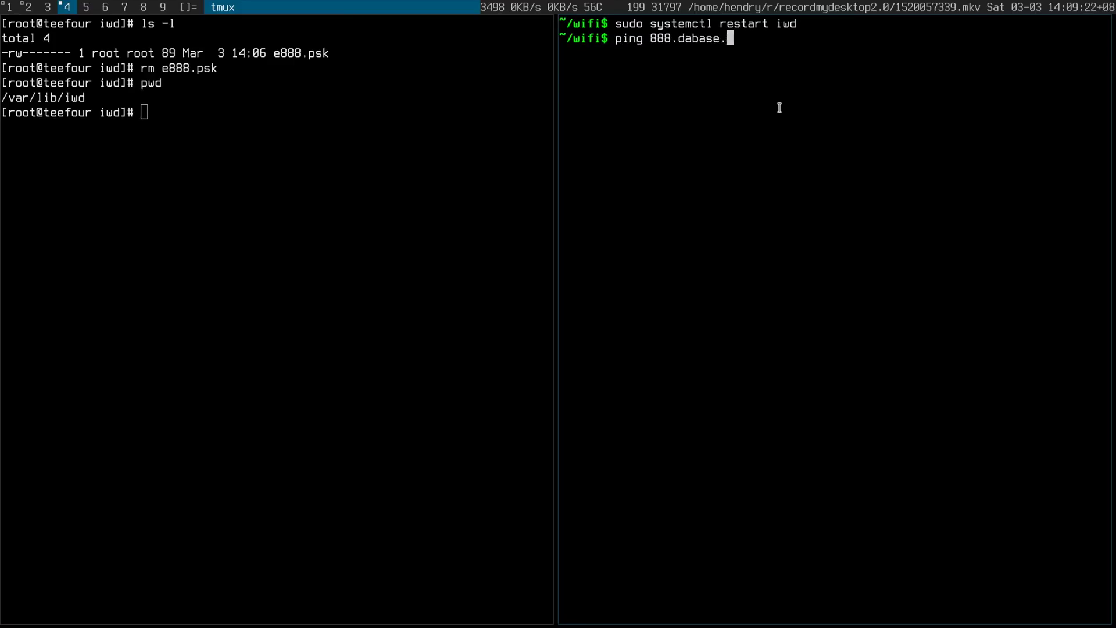
pyautogui.write('com')
pyautogui.press('Return')
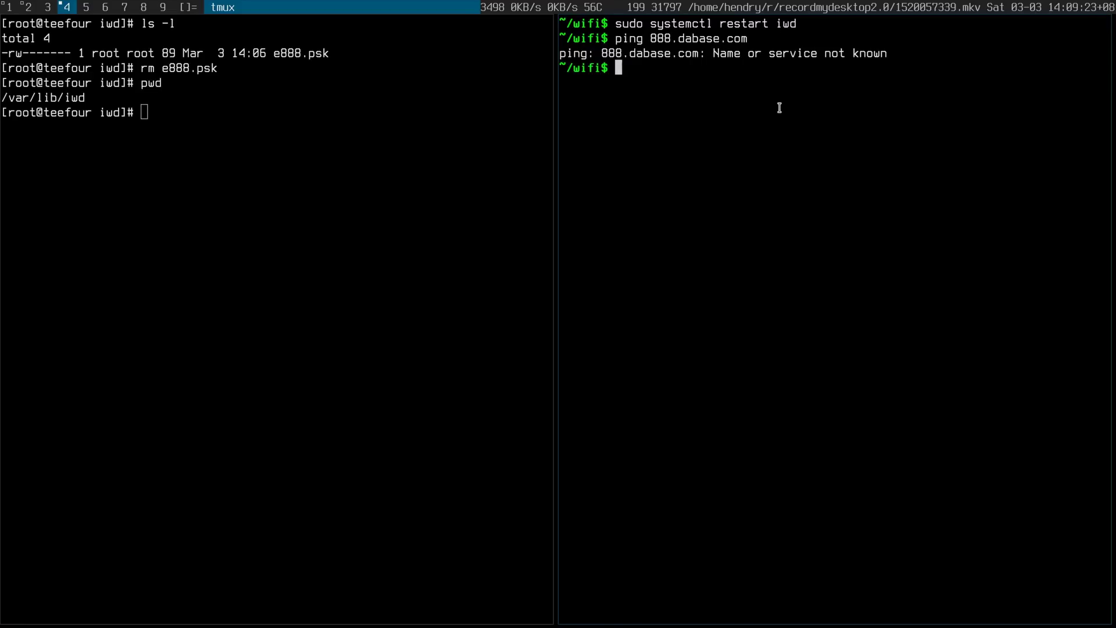
pyautogui.press('super+2')
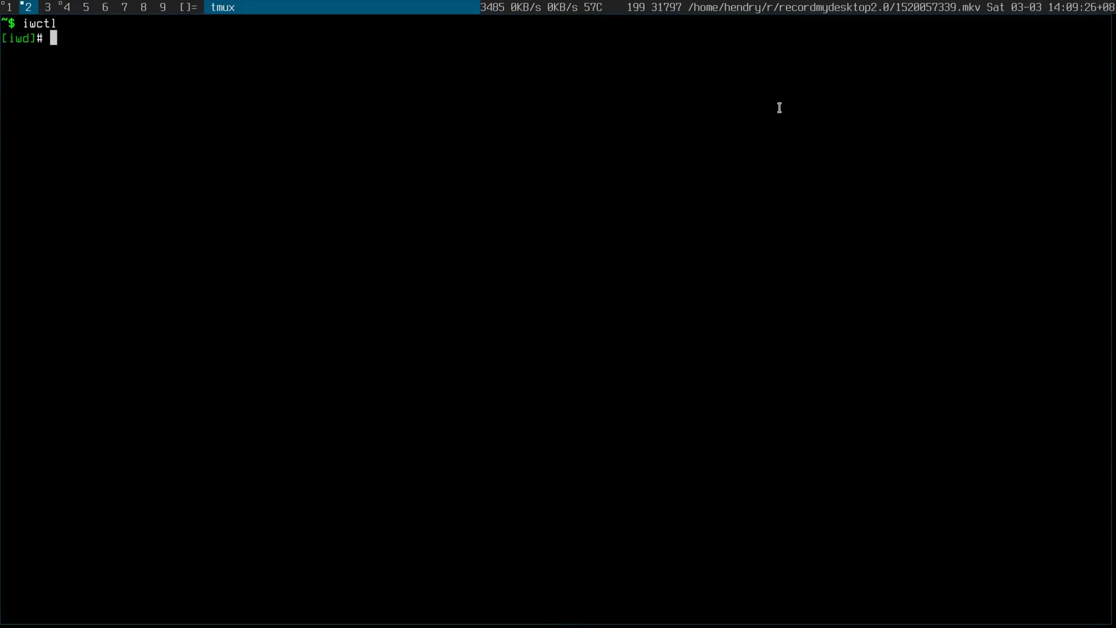
pyautogui.write('help')
# Scan with wlp4s0 and list the nearby wireless networks
pyautogui.press('Return')
pyautogui.write('device wlp4s0 ge')
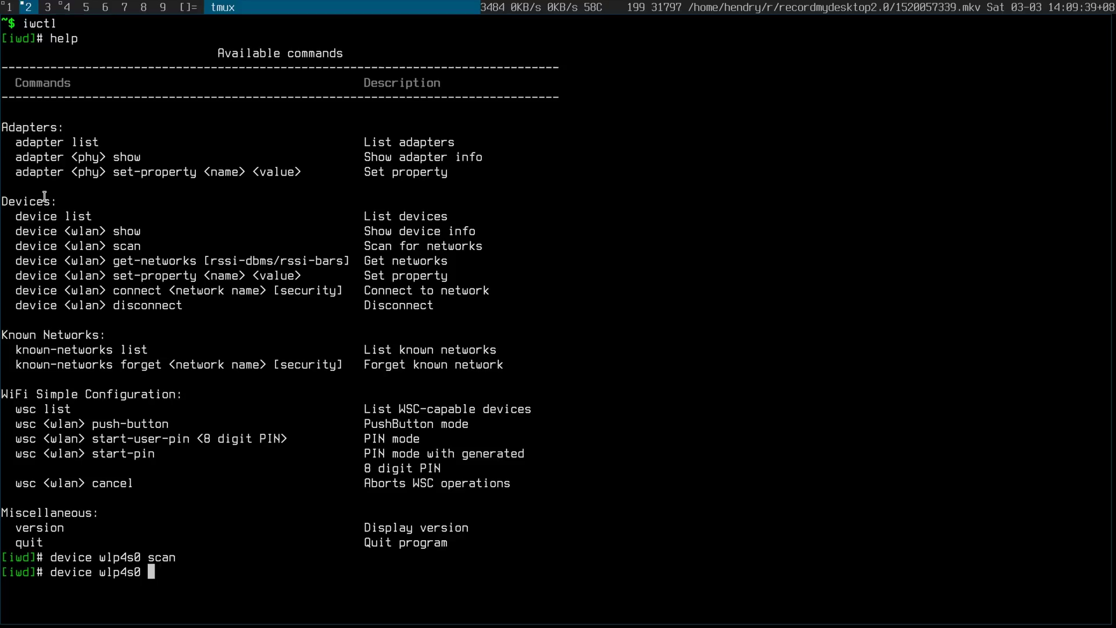
pyautogui.press('Tab')
pyautogui.press('Return')
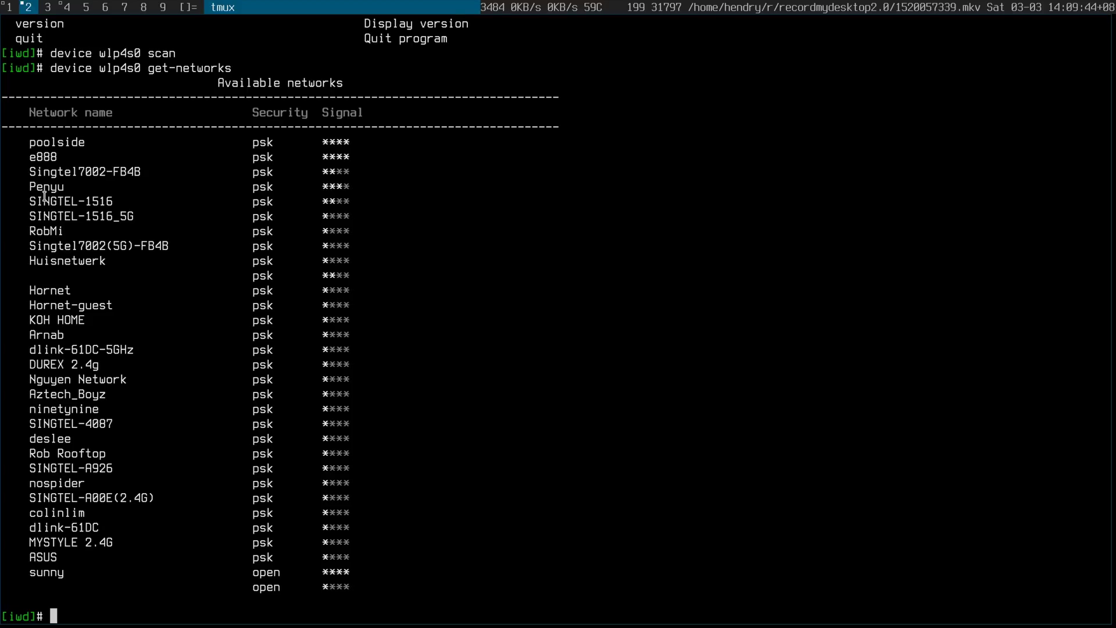
# Try connecting wlp4s0 to e888, which fails with No Agent registered
pyautogui.doubleClick(36, 155)
pyautogui.write('help')
pyautogui.press('Return')
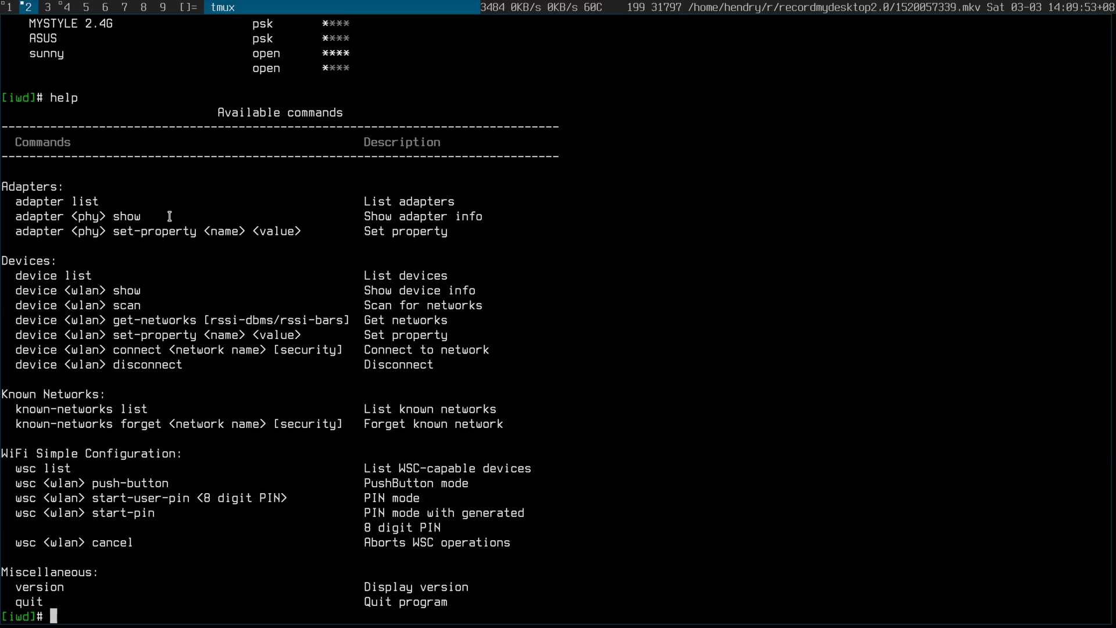
pyautogui.write('device wlp4s0 con')
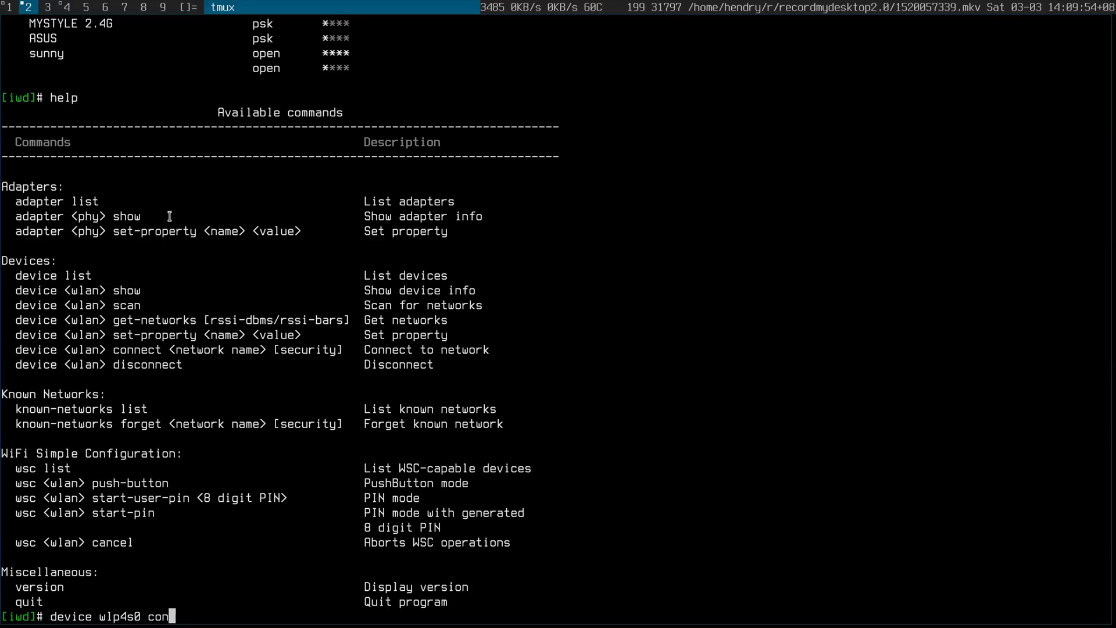
pyautogui.write('nect e888')
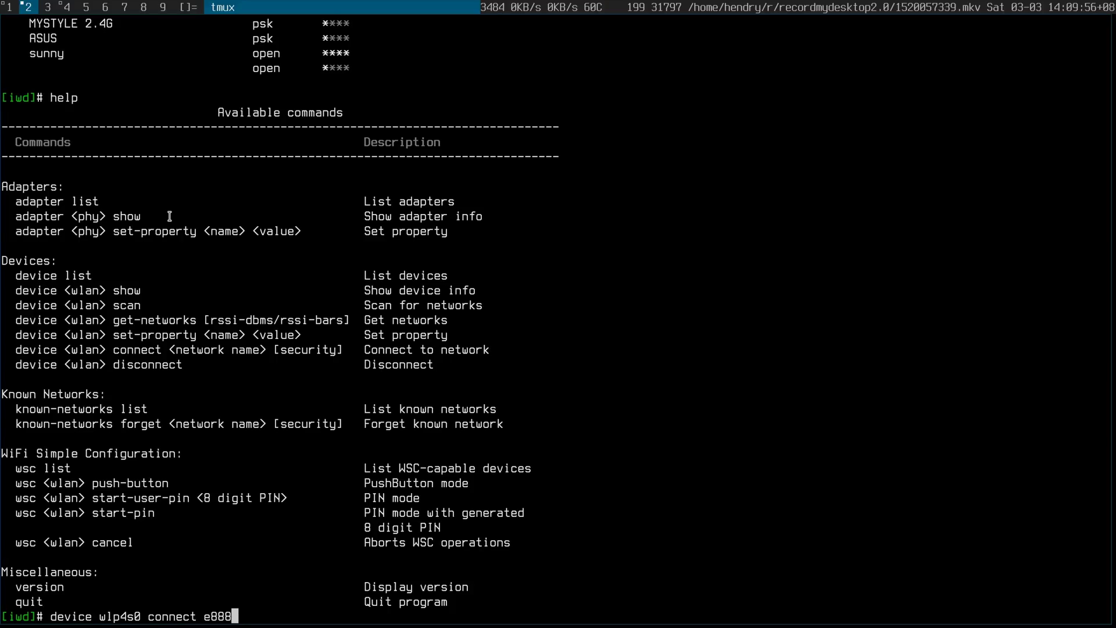
pyautogui.press('Return')
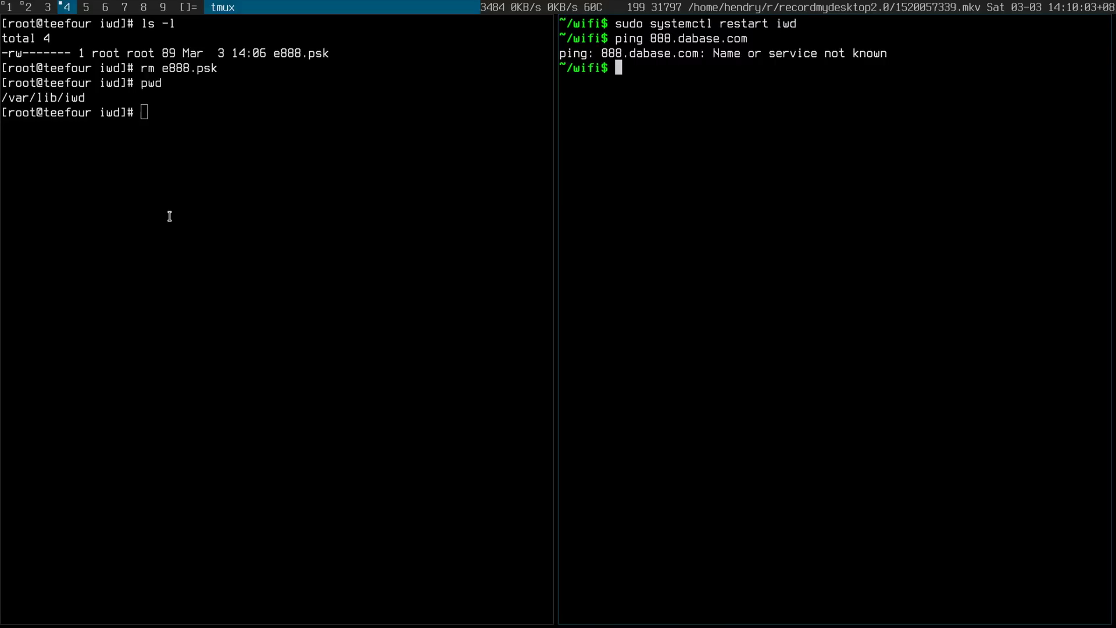
pyautogui.write('ls -l')
# List the wifi folder and print the simple-agent script's source
pyautogui.press('Return')
pyautogui.write('cat si')
pyautogui.press('Tab')
pyautogui.press('Return')
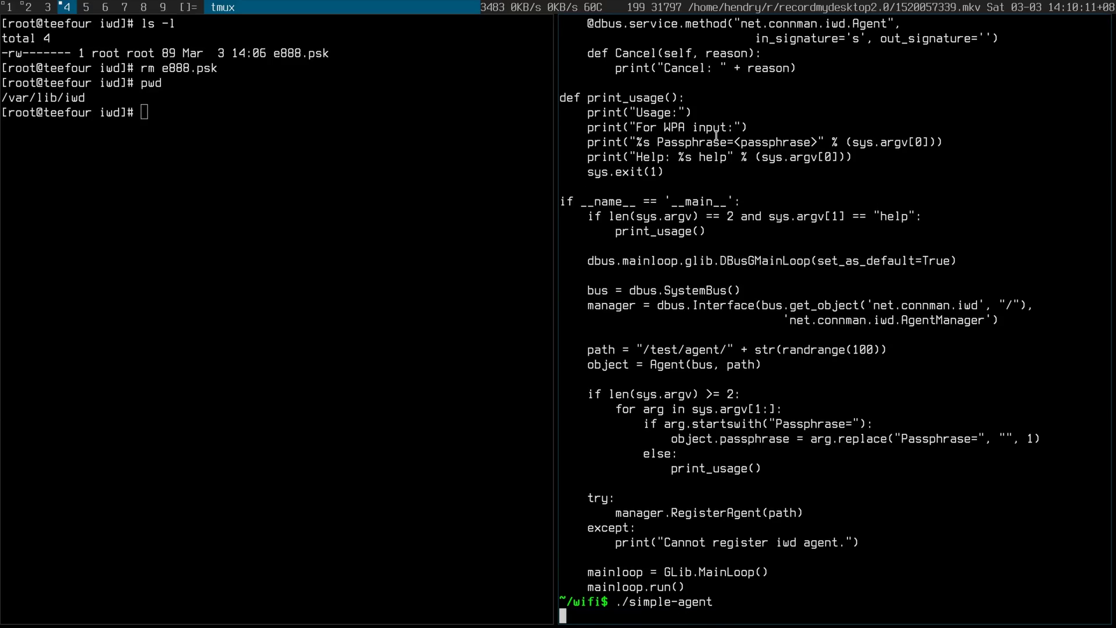
# Retry connecting wlp4s0 to e888, then go to the agent's passphrase prompt
pyautogui.hotkey('alt', '2')
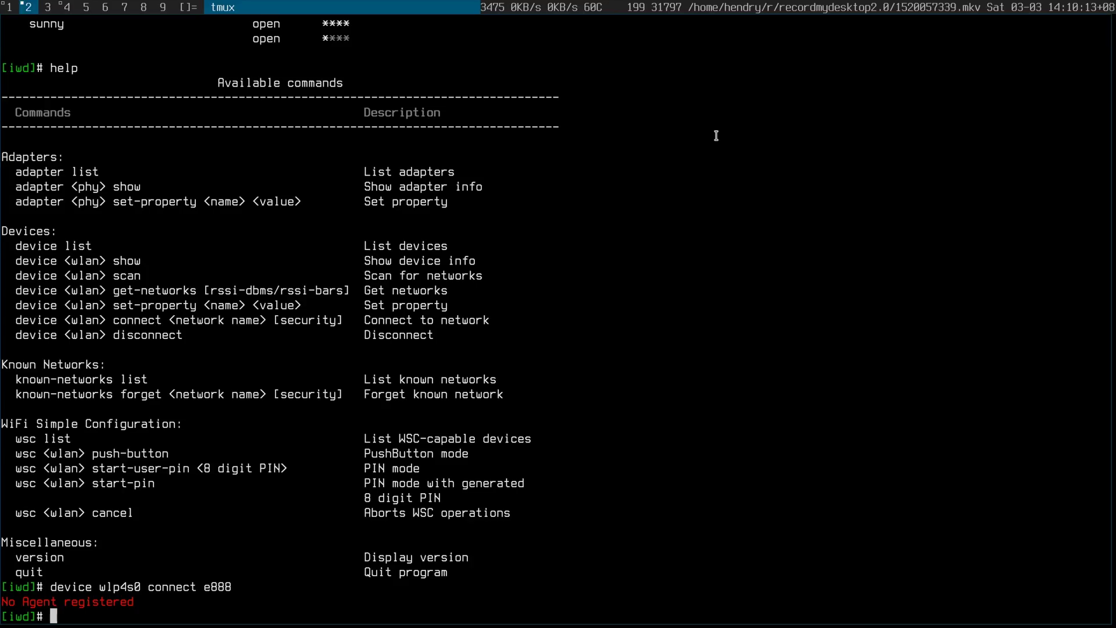
pyautogui.press('Up')
pyautogui.press('Return')
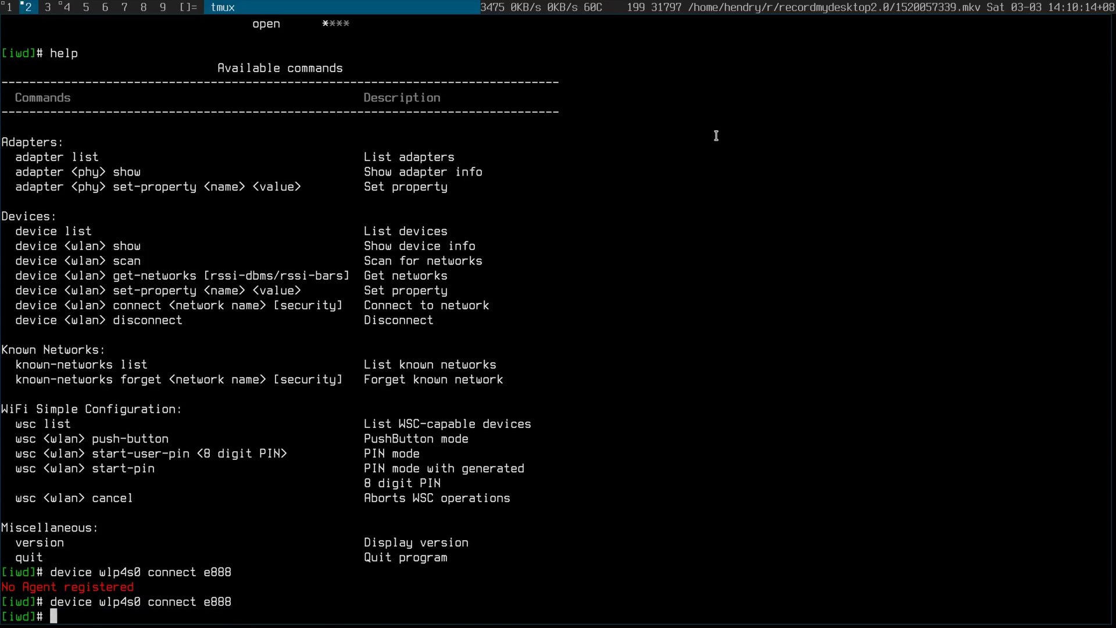
pyautogui.hotkey('alt', '4')
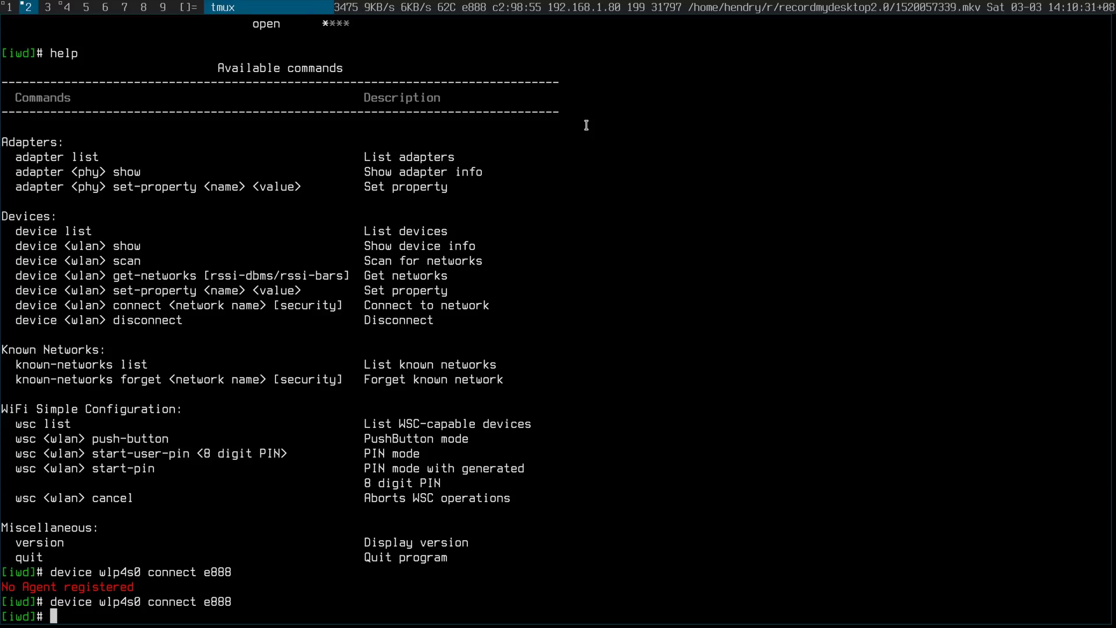
pyautogui.write('d')
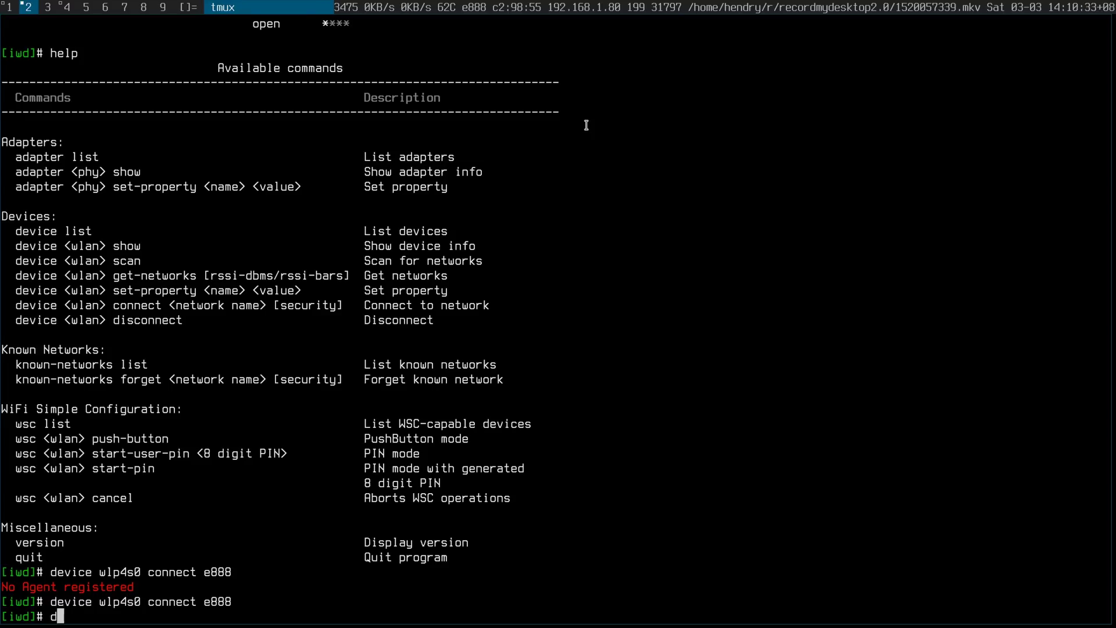